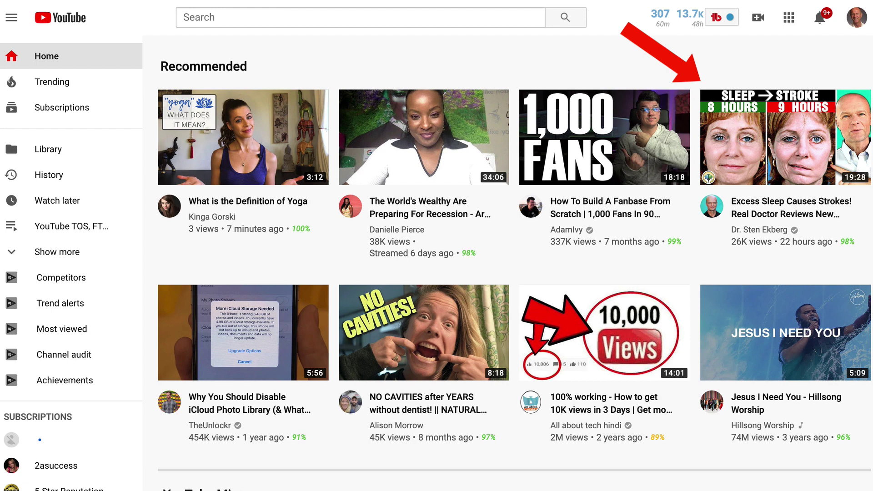
Step: Add the sleep and stroke video to the play queue
mouse_move(853, 102)
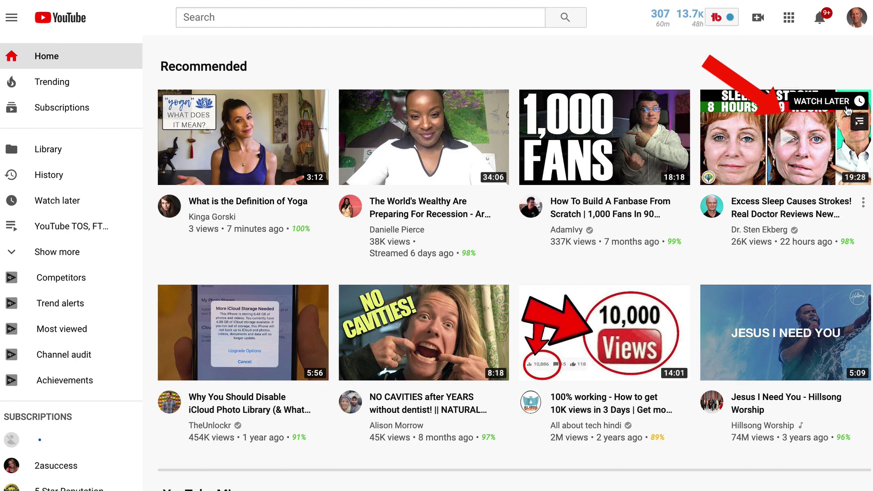
scroll(855, 116, down, 1)
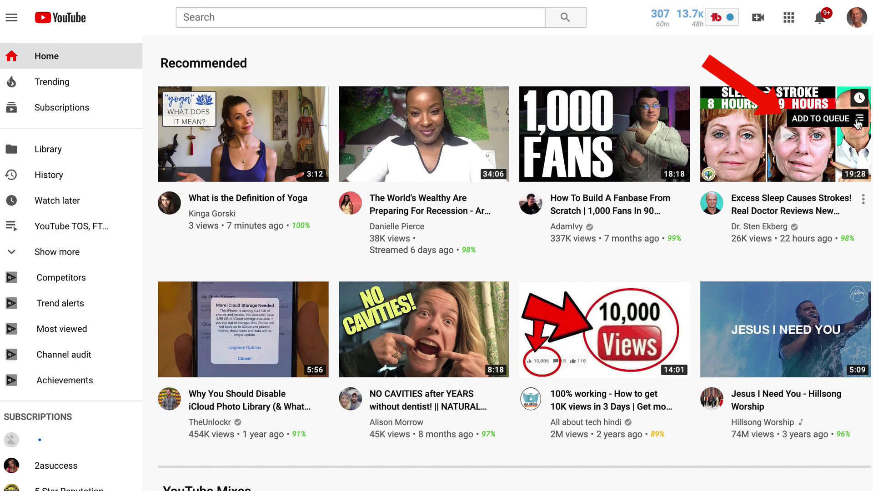
click(864, 120)
scroll(800, 458, down, 6)
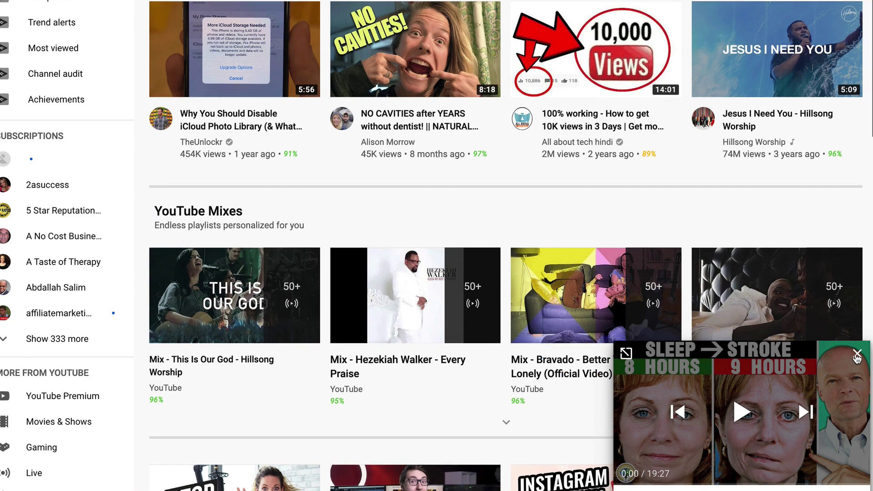
Step: Close the mini player and clear the queue, then save Excess Sleep Causes Strokes! to Watch later
click(857, 353)
click(476, 158)
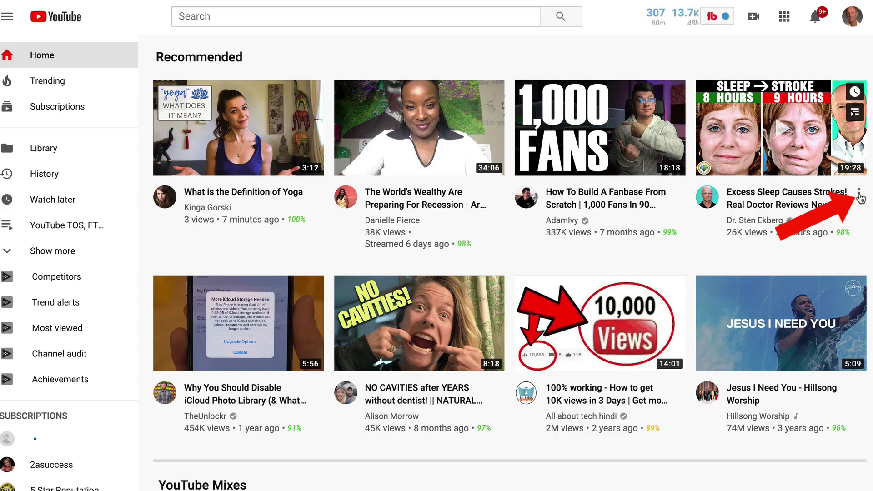
click(858, 193)
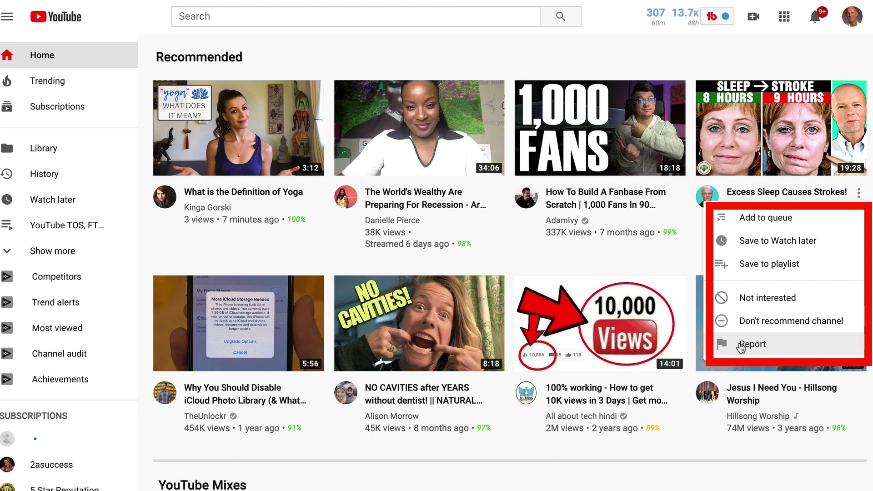
click(770, 241)
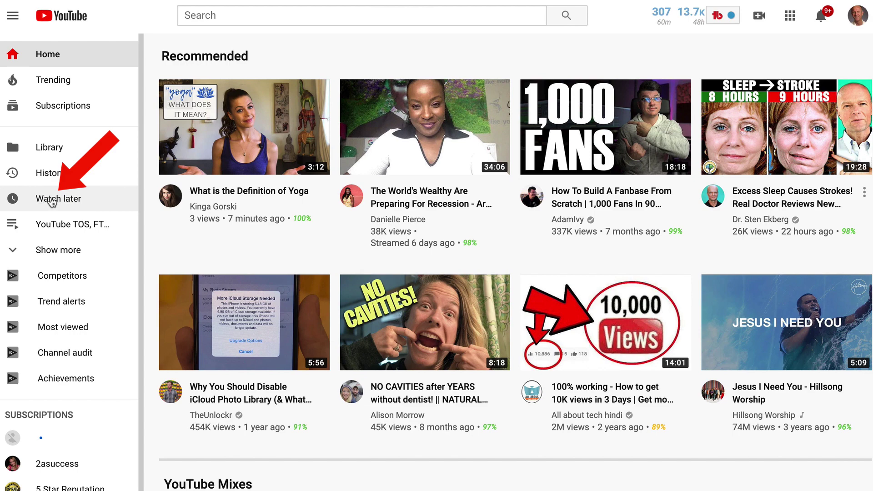
Step: Open Watch later and try dragging the Excess Sleep video and Sort by, leaving the order unchanged
click(52, 202)
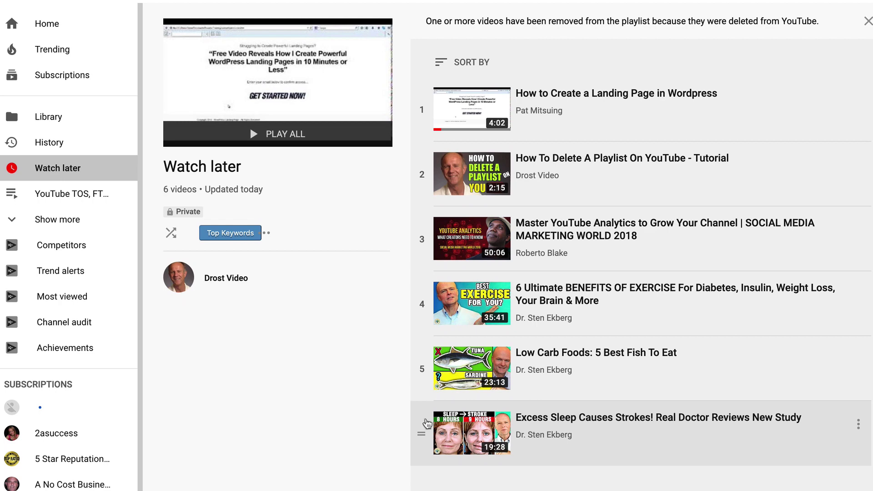
mouse_move(428, 431)
mouse_down()
mouse_move(425, 98)
mouse_move(414, 465)
mouse_move(415, 439)
mouse_up()
click(471, 63)
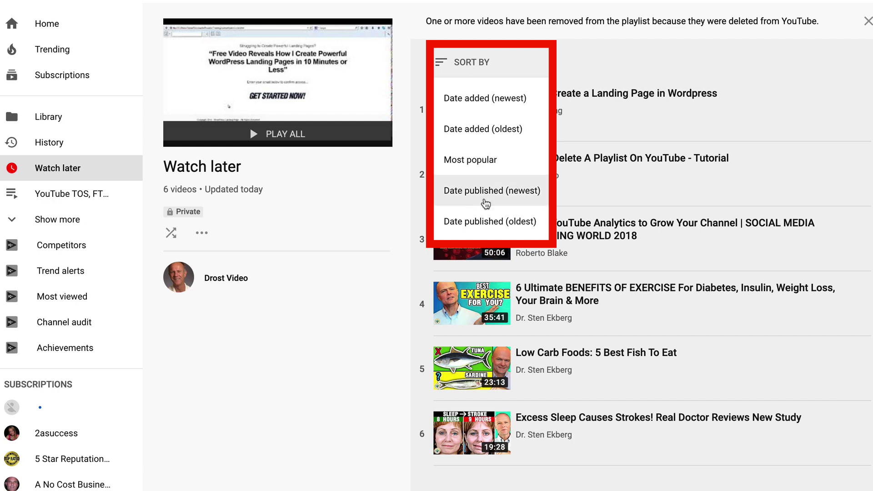
click(455, 62)
Step: Queue the Excess Sleep video, close the mini player, and show its save-to-playlist choices
click(859, 334)
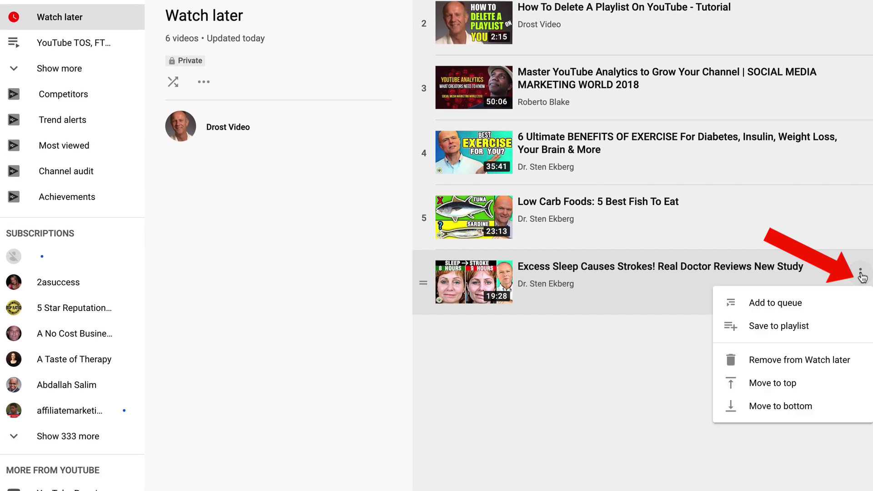
click(791, 304)
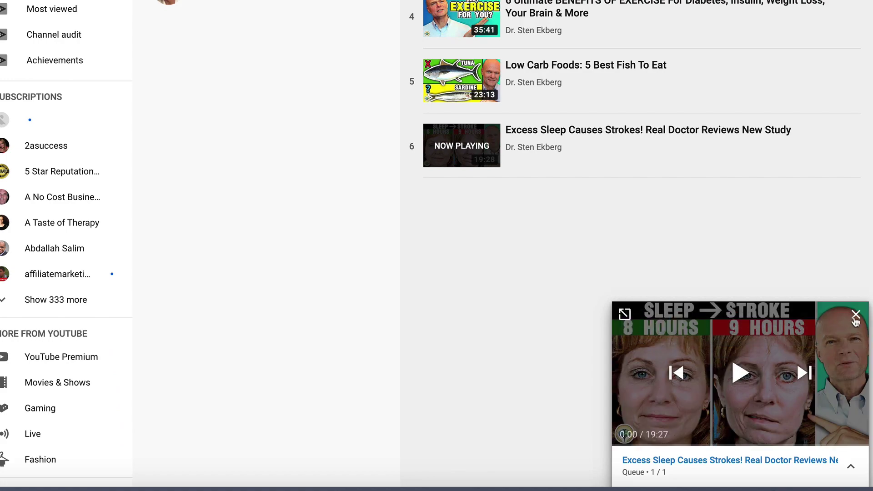
click(855, 314)
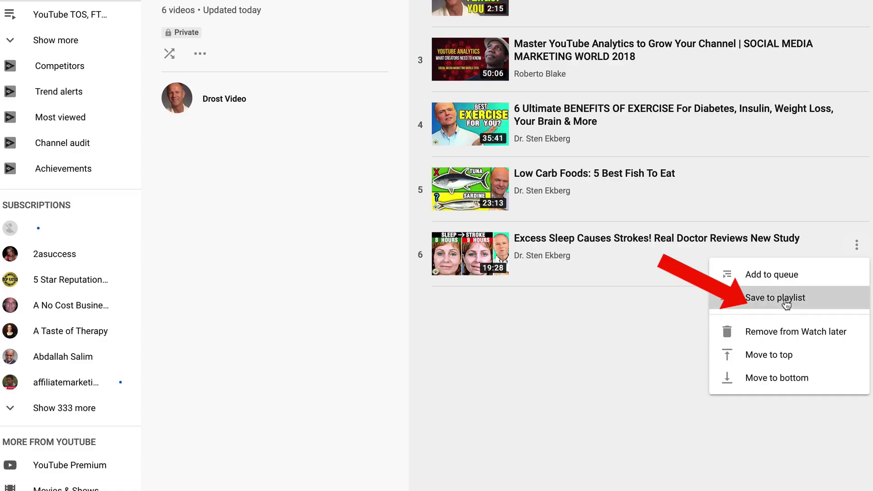
click(775, 245)
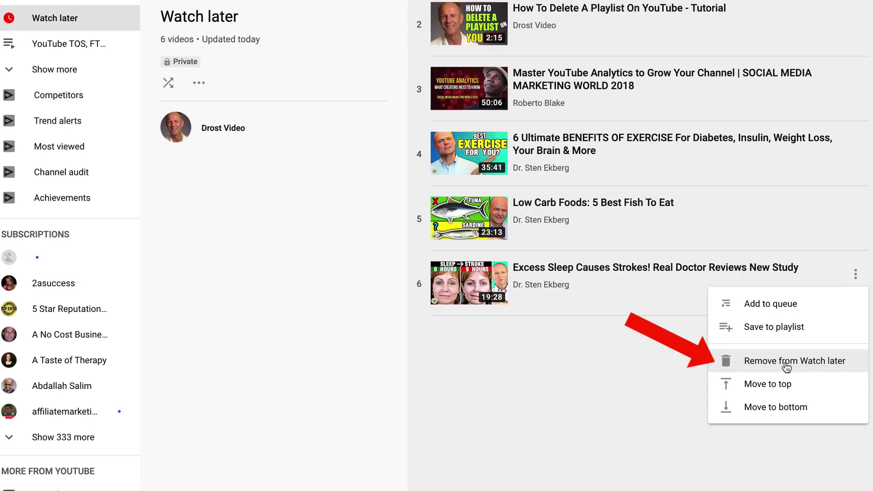
Step: Move the Excess Sleep video to the top of Watch later and view the playlist-wide options
click(779, 414)
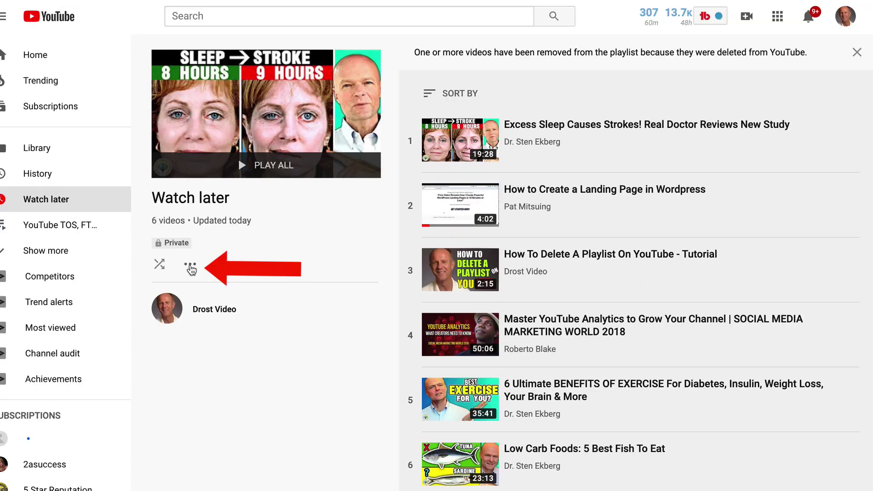
click(191, 268)
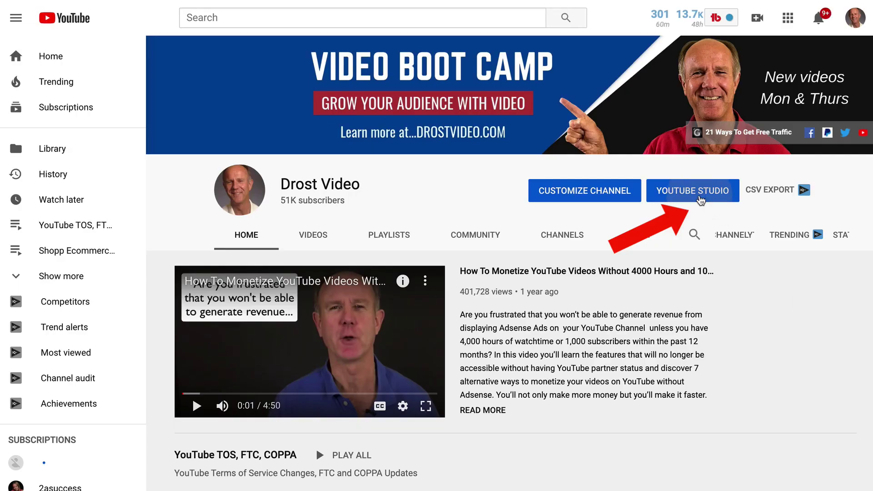
Step: In YouTube Studio's Videos list, tick the three newest uploads and open Add to playlist
click(692, 191)
click(51, 251)
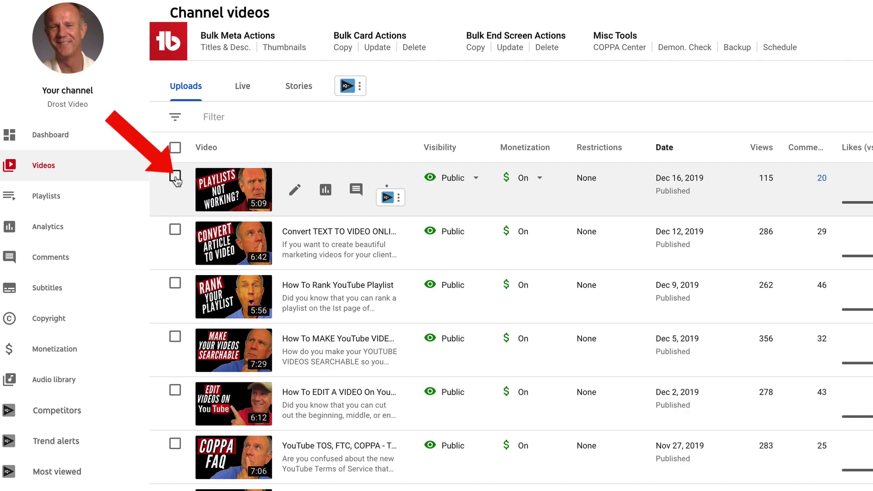
click(176, 176)
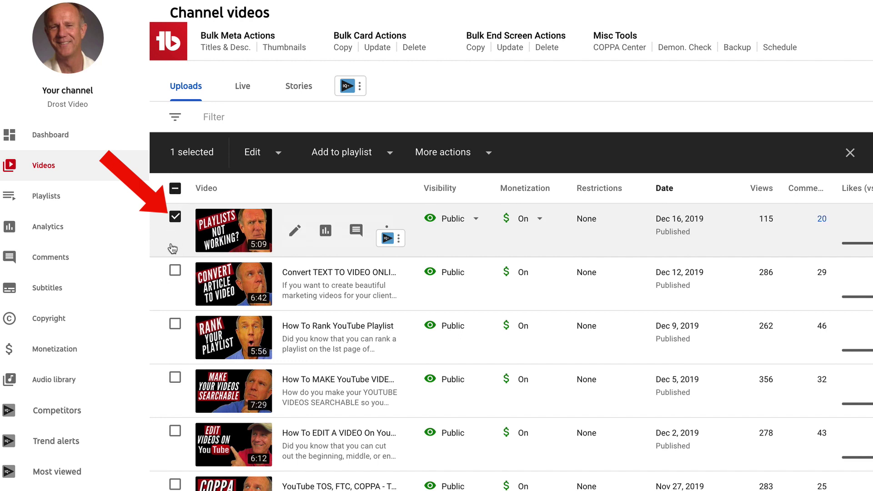
click(176, 271)
click(175, 324)
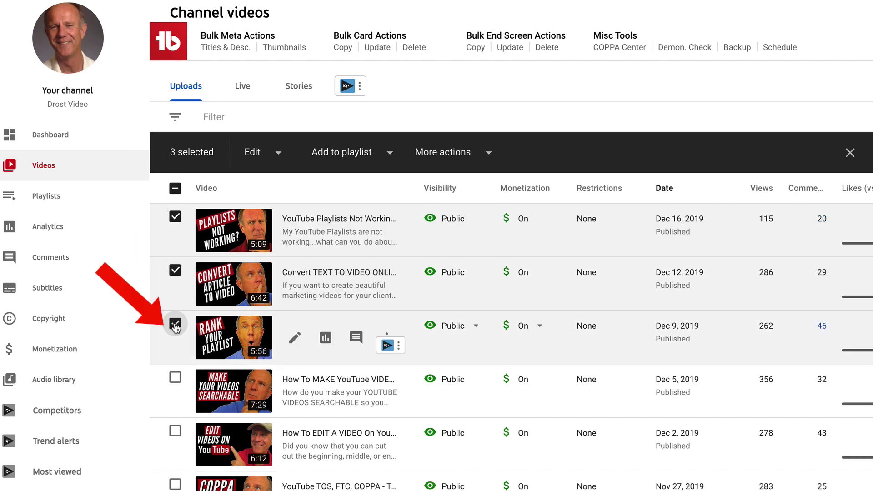
click(362, 159)
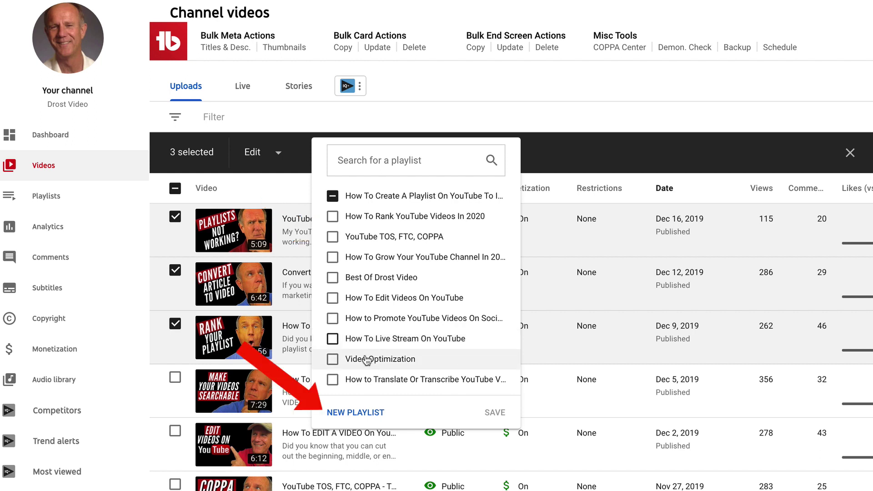
Step: Create a Private playlist named 'private playlist' and save the three selected uploads to it
click(348, 413)
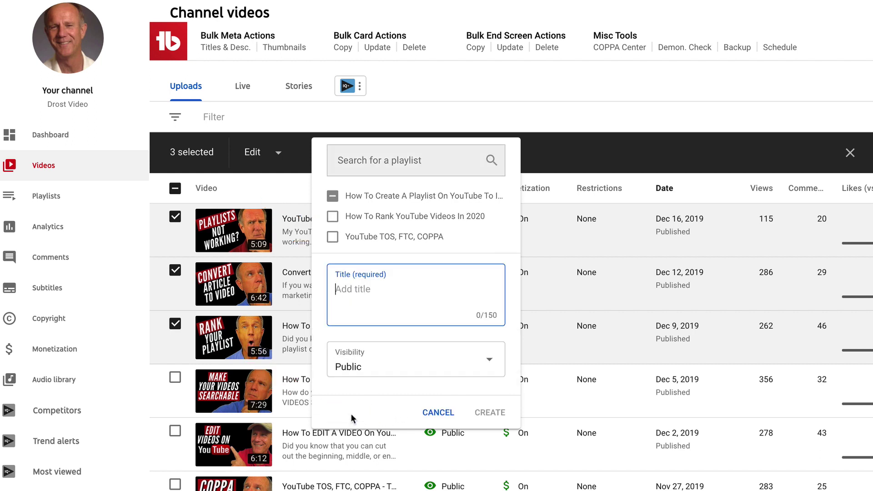
text(private playlist)
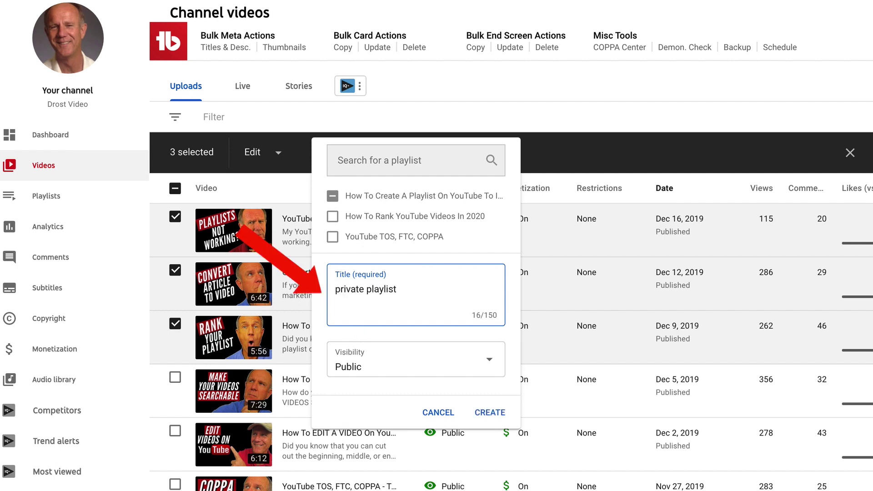
click(484, 361)
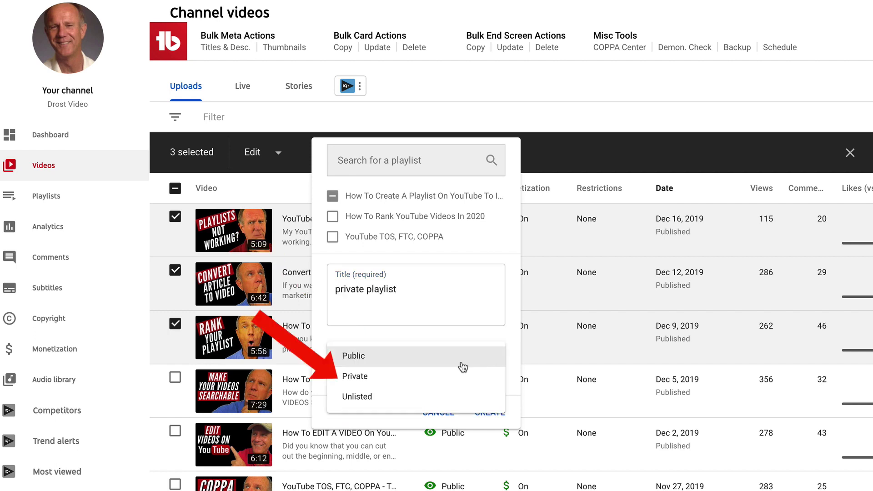
click(373, 377)
click(488, 411)
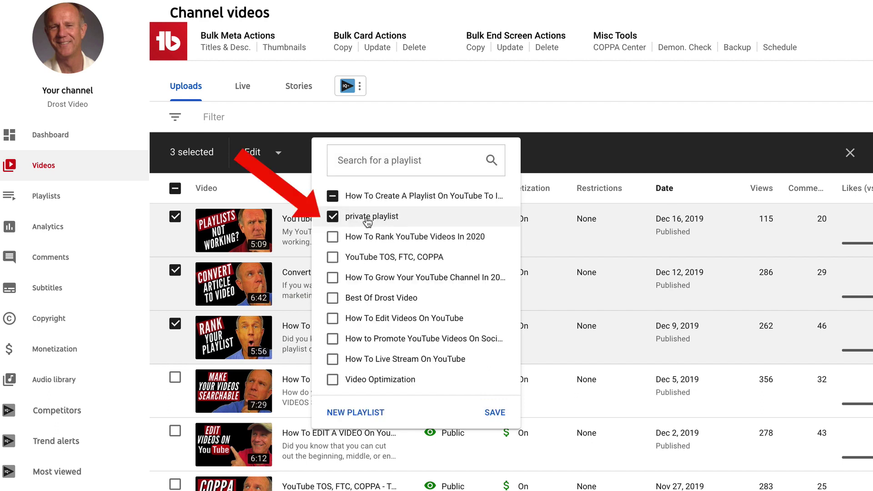
click(495, 414)
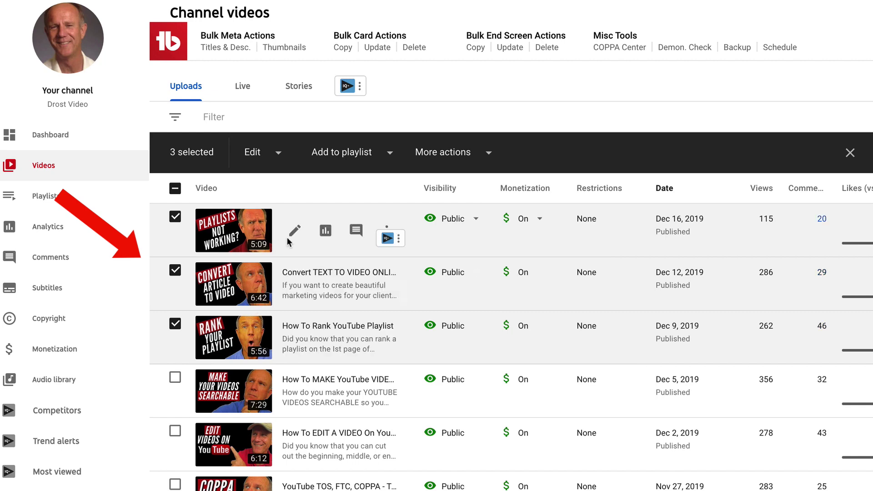
click(44, 196)
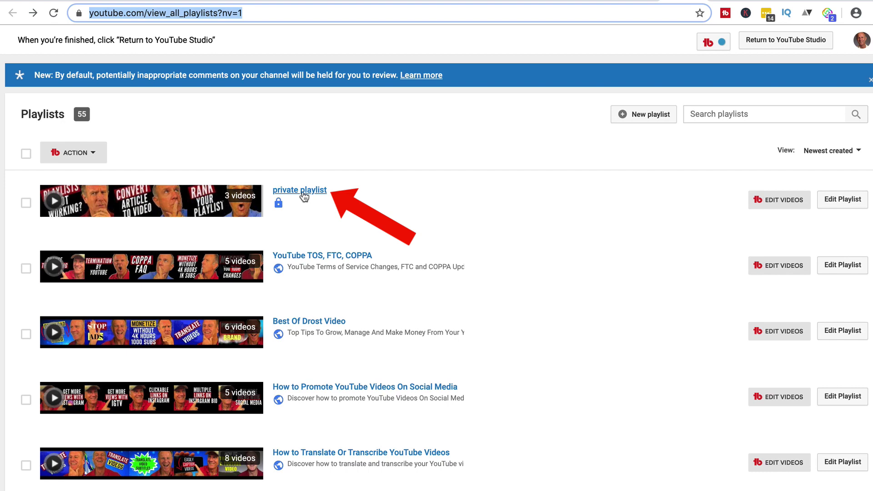
Step: Open private playlist and try its title and description pencils, video dragging and video options
click(304, 195)
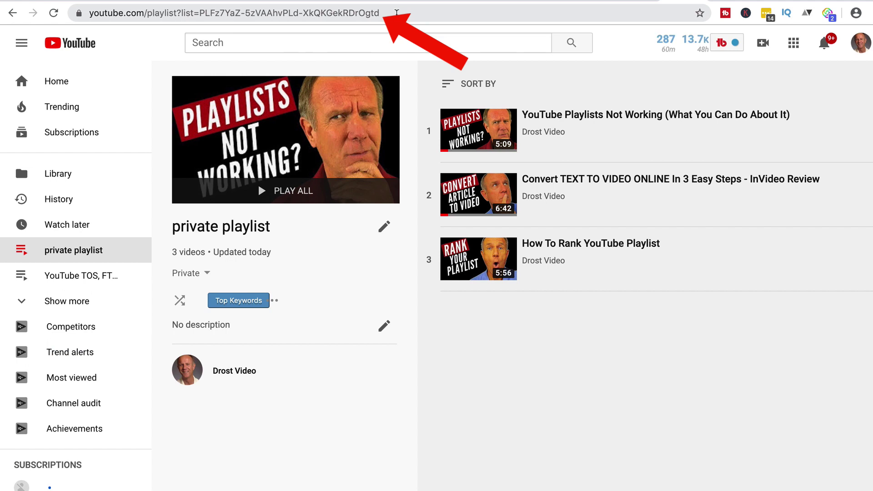
click(385, 226)
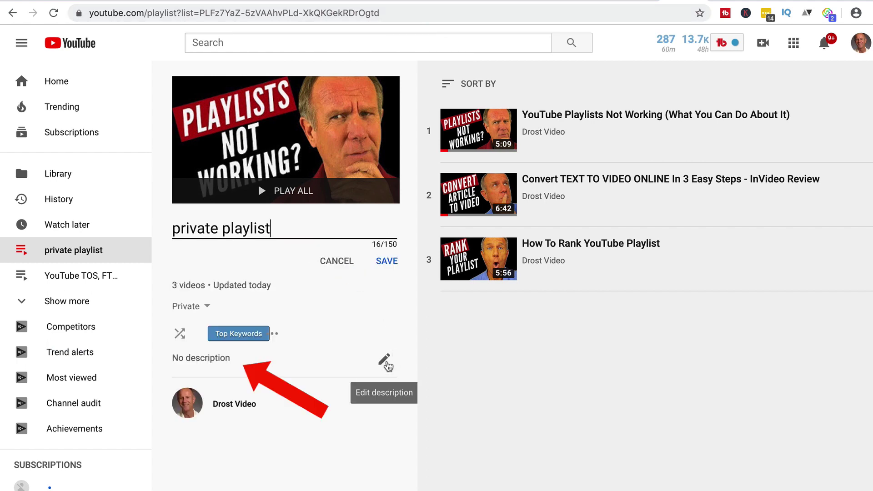
click(387, 362)
mouse_move(431, 259)
mouse_down()
mouse_move(446, 108)
mouse_move(433, 265)
mouse_up()
click(862, 249)
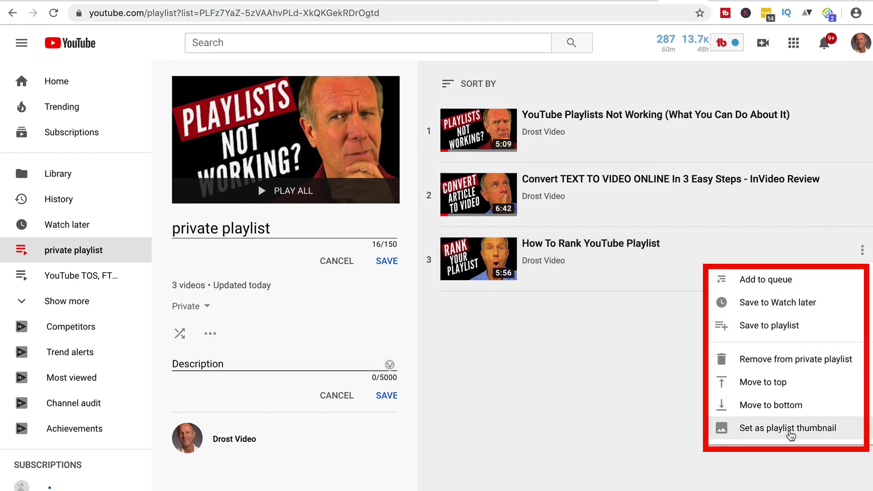
click(614, 425)
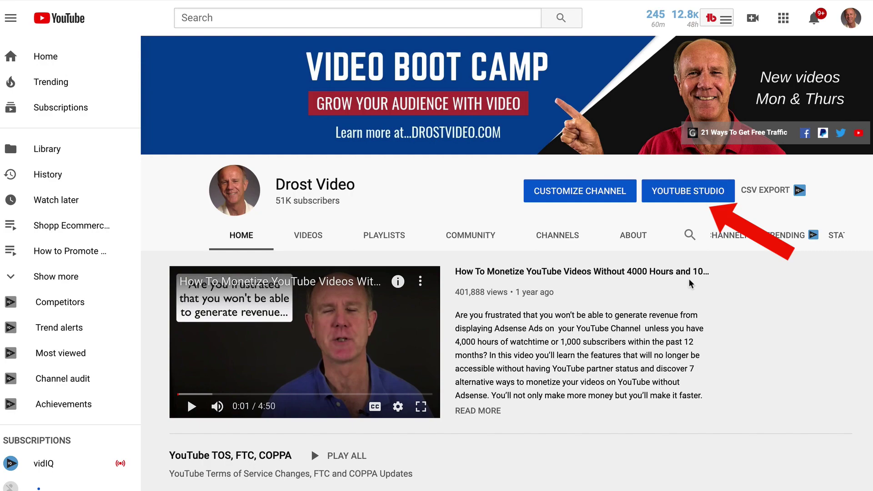
Step: View the YouTube TOS, FTC, COPPA playlist in Studio, then tick it in the playlists list
click(691, 195)
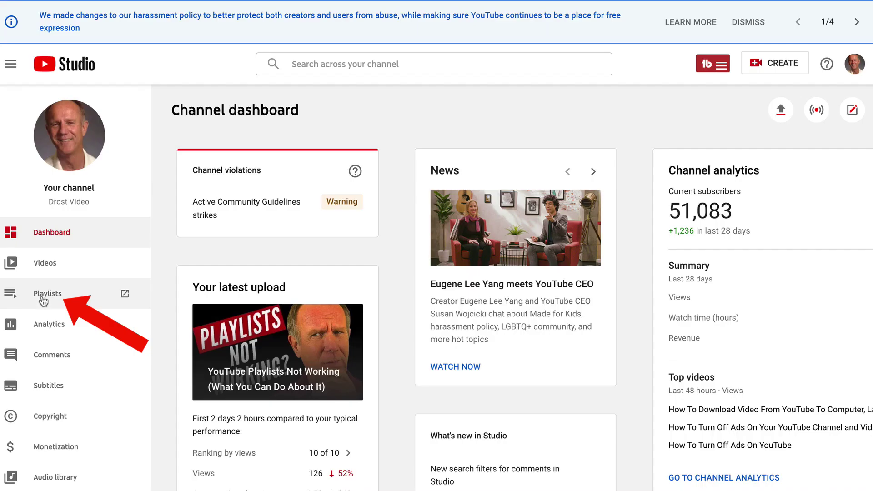
click(44, 298)
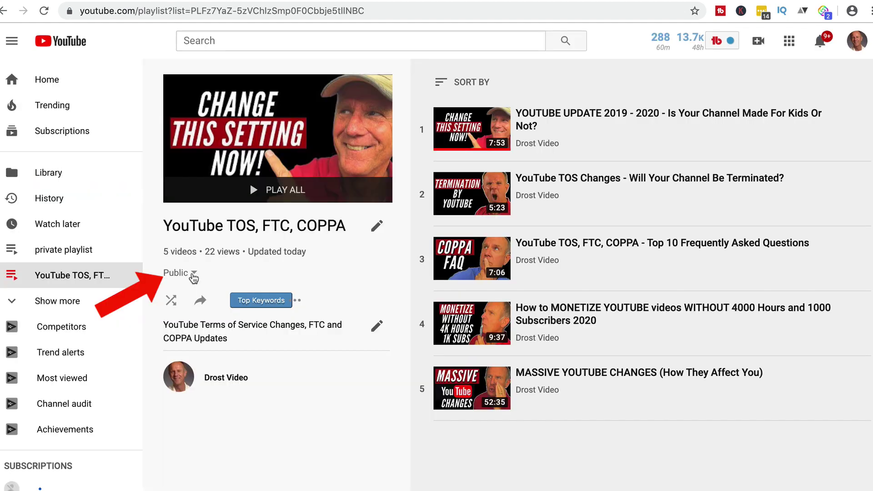
click(195, 275)
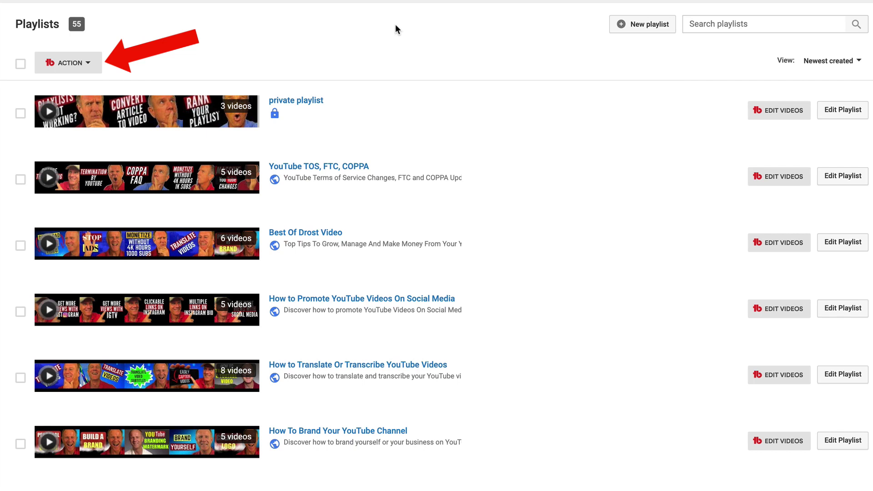
scroll(395, 29, down, 1)
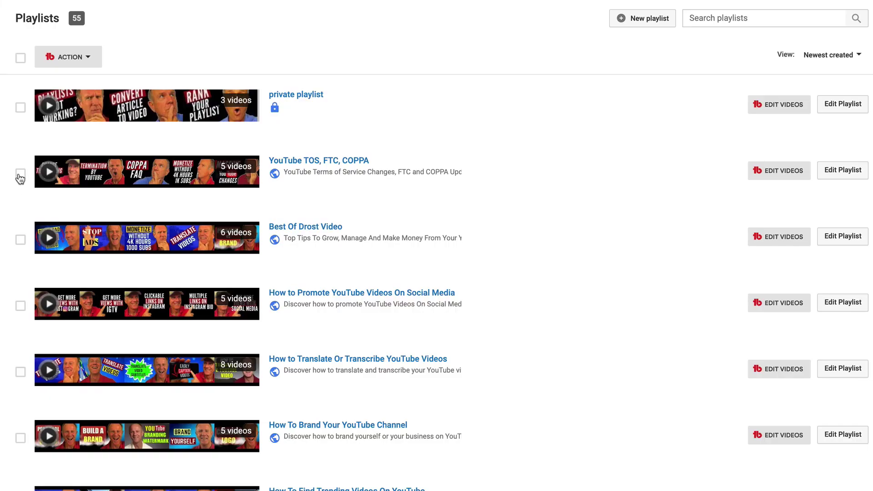
click(20, 176)
Step: Tick Best Of Drost Video and the social media playlist, reviewing TubeBuddy's privacy, ordering and removal actions
click(21, 240)
click(21, 307)
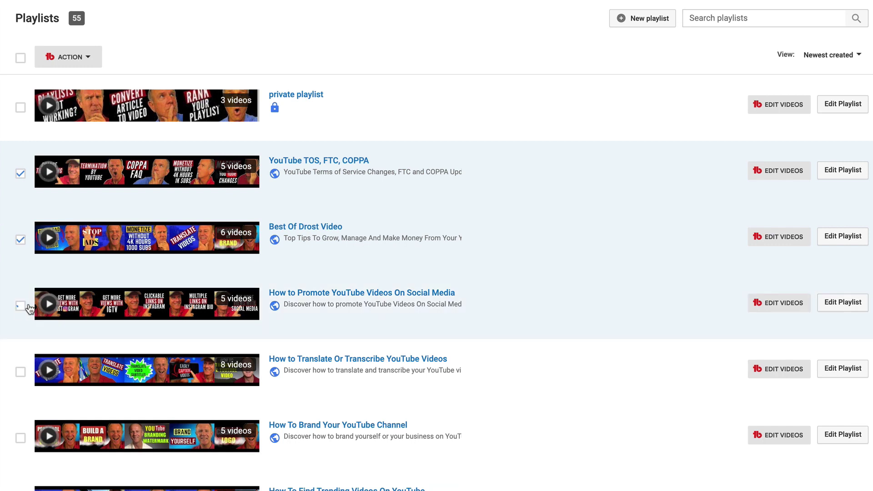
click(85, 60)
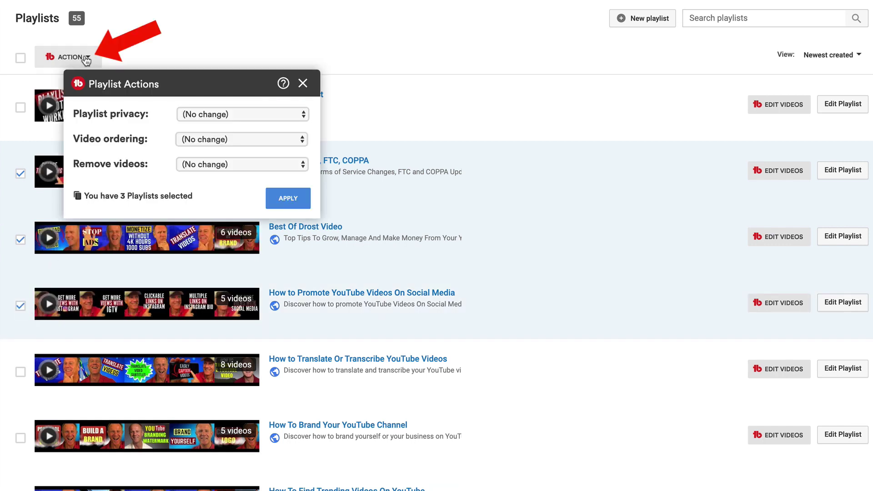
click(304, 114)
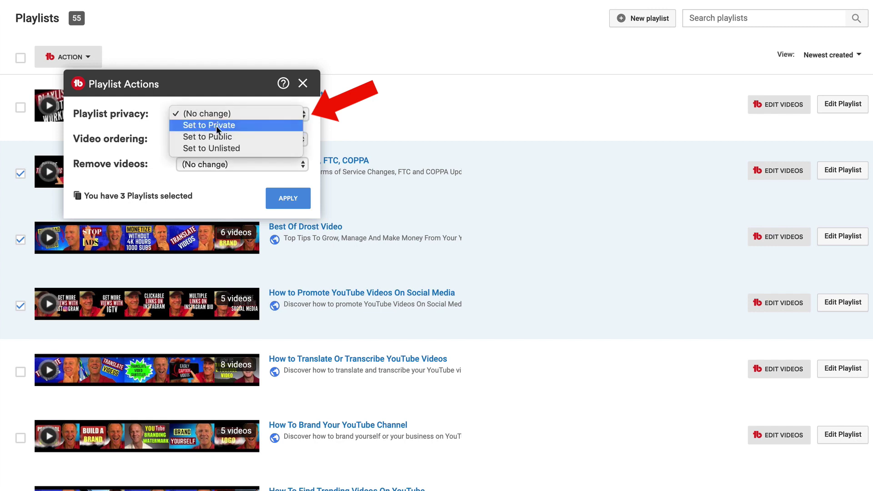
key(Escape)
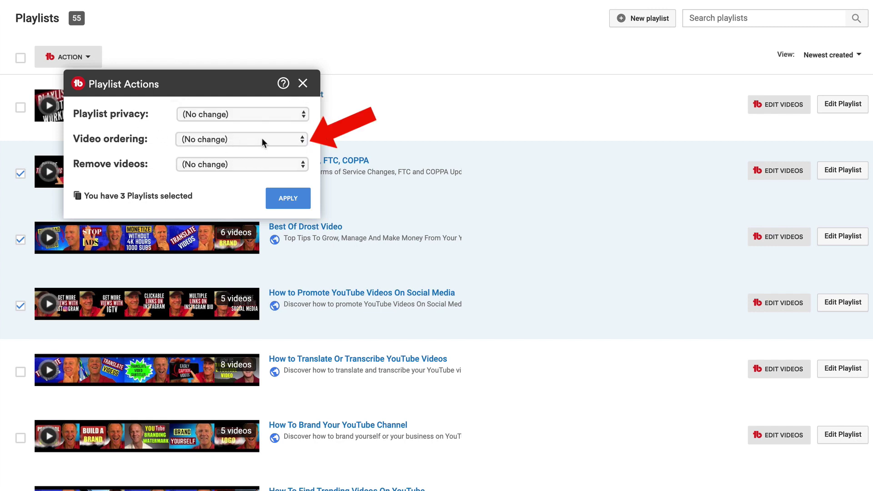
click(302, 141)
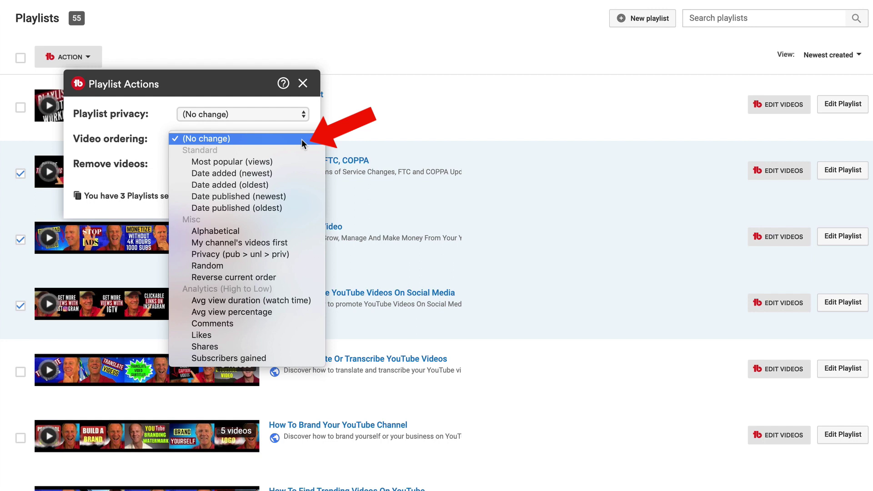
click(301, 139)
click(303, 165)
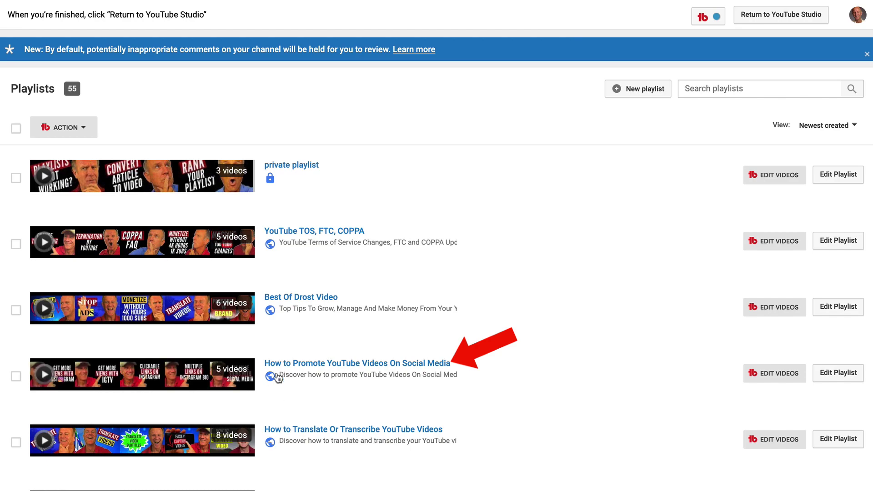
Step: Set the How to Promote YouTube Videos On Social Media playlist's visibility to Unlisted
click(838, 375)
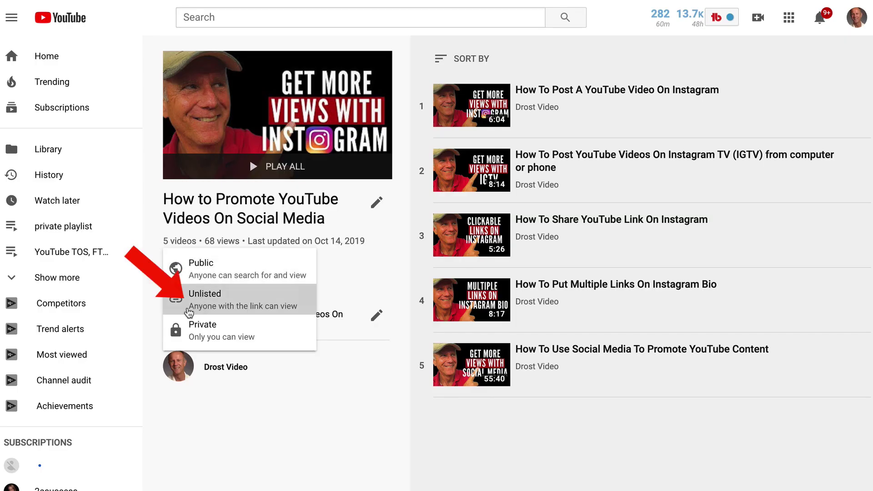
click(300, 310)
click(389, 10)
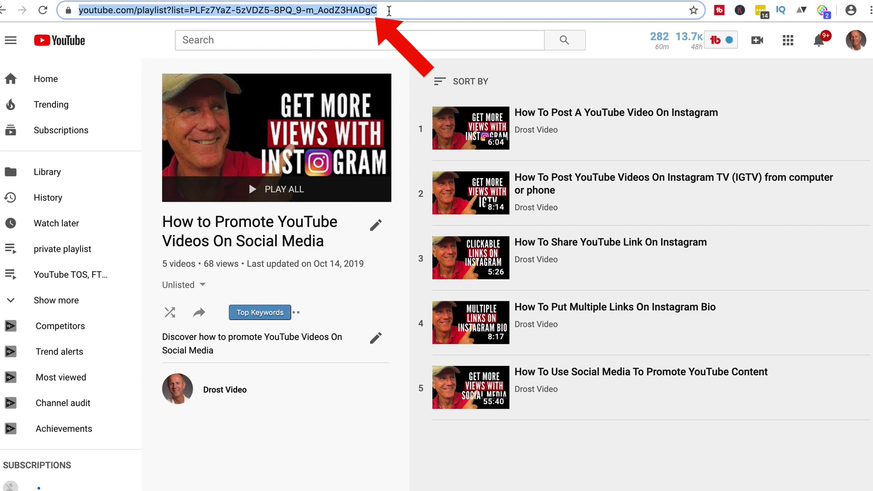